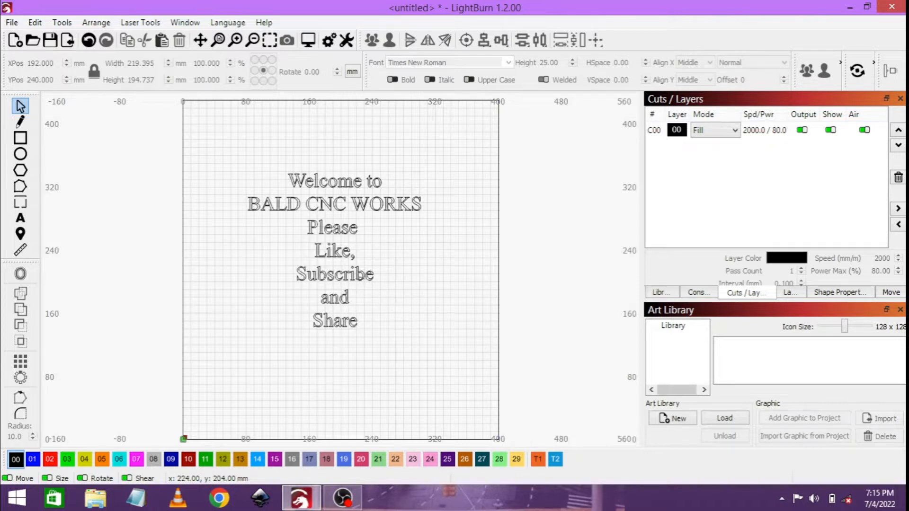
Step: Delete the welcome text and draw a rectangle about 136 mm wide by 124 mm high in the work area
left_click(359, 279)
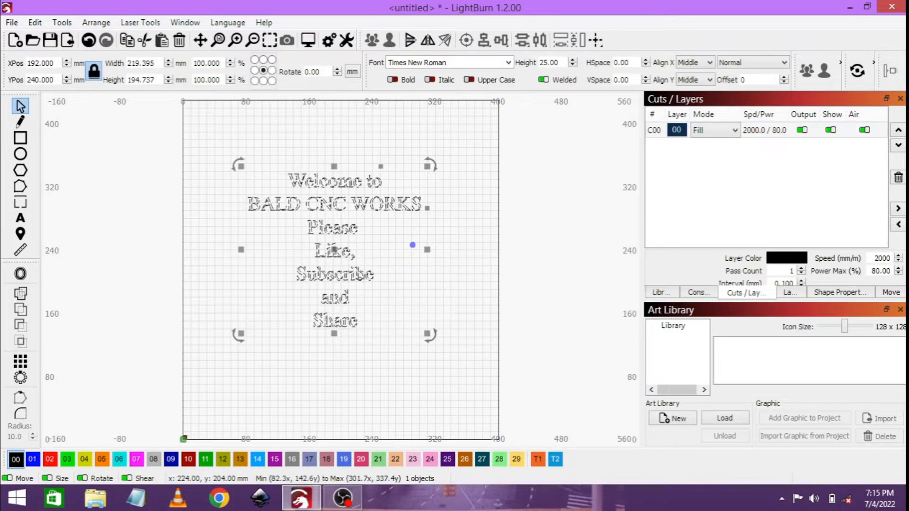
key("Delete")
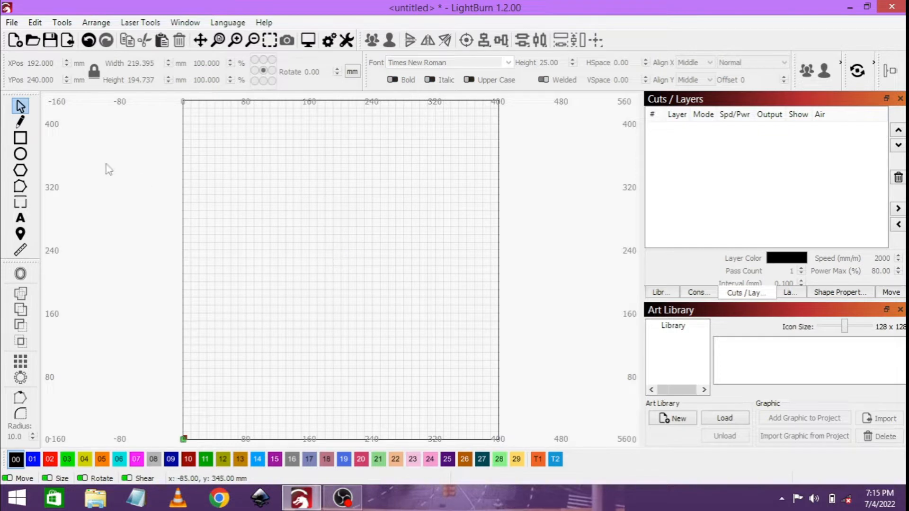
left_click(26, 141)
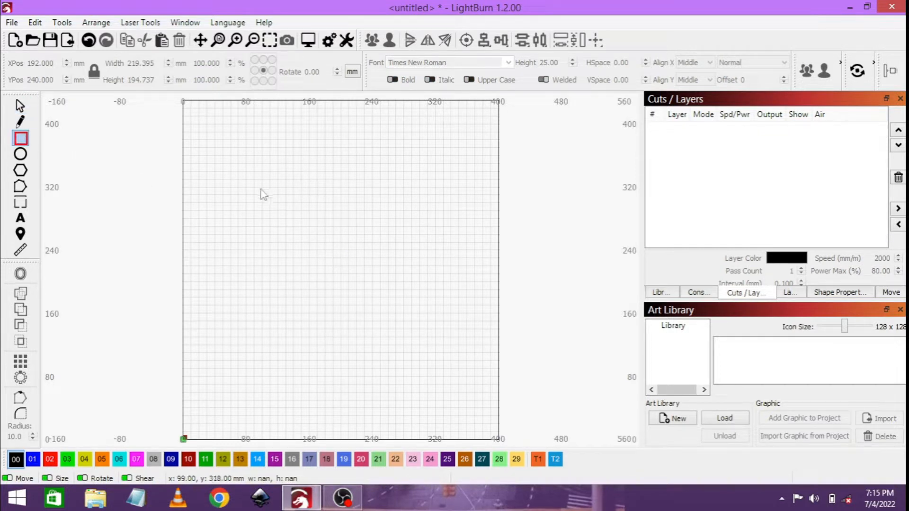
left_click_drag(259, 190, 368, 291)
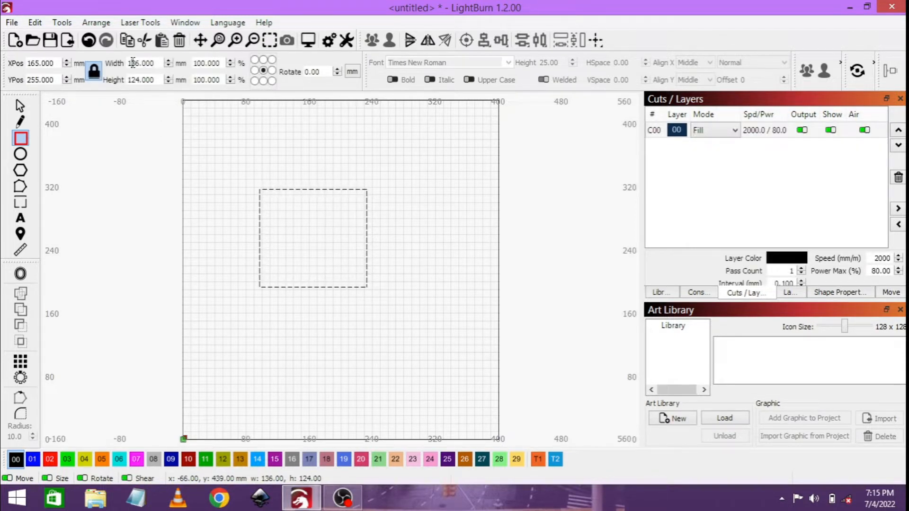
Step: Set the rectangle's width and height to 198 mm each, unlocking the aspect ratio for the height and relocking it at the end
triple_click(133, 62)
type("198")
key("Return")
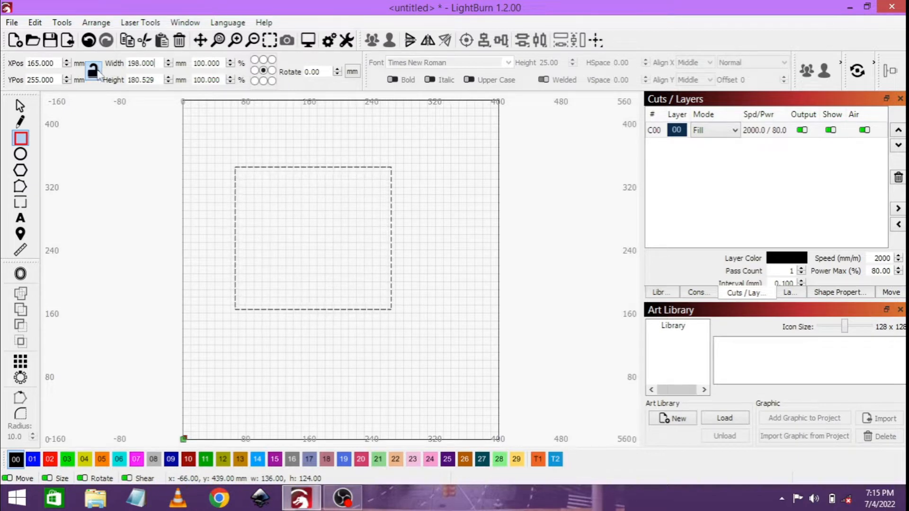
left_click(94, 71)
triple_click(149, 80)
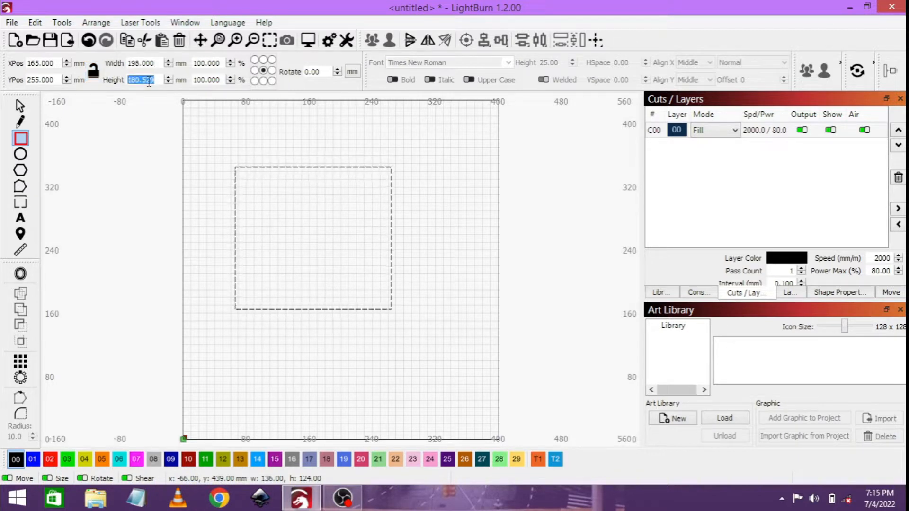
type("198")
key("Return")
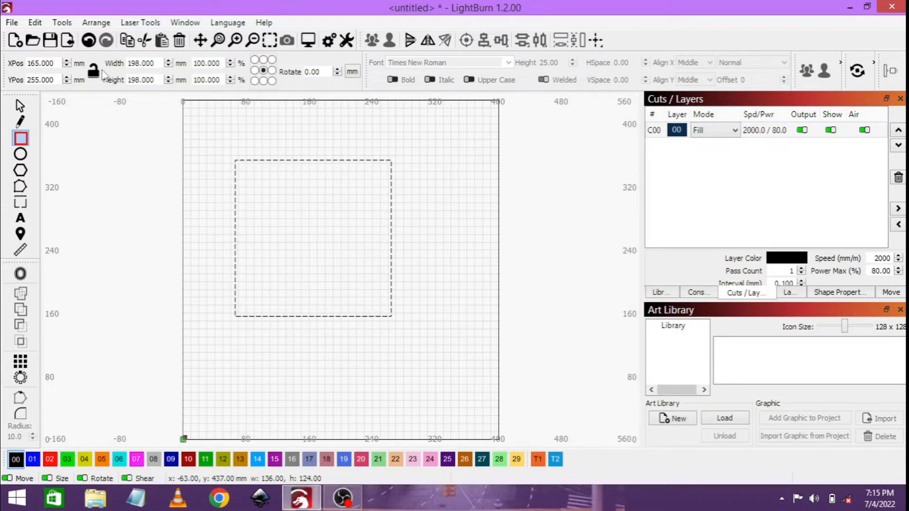
left_click(93, 71)
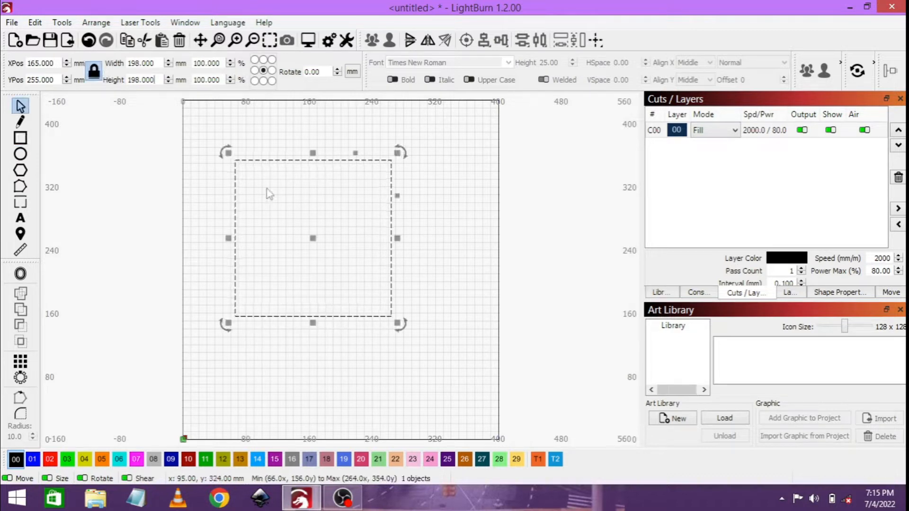
Step: Move the square down to about X 174, Y 178 mm and set layer 00's mode to Line
left_click_drag(316, 240, 323, 300)
left_click(452, 288)
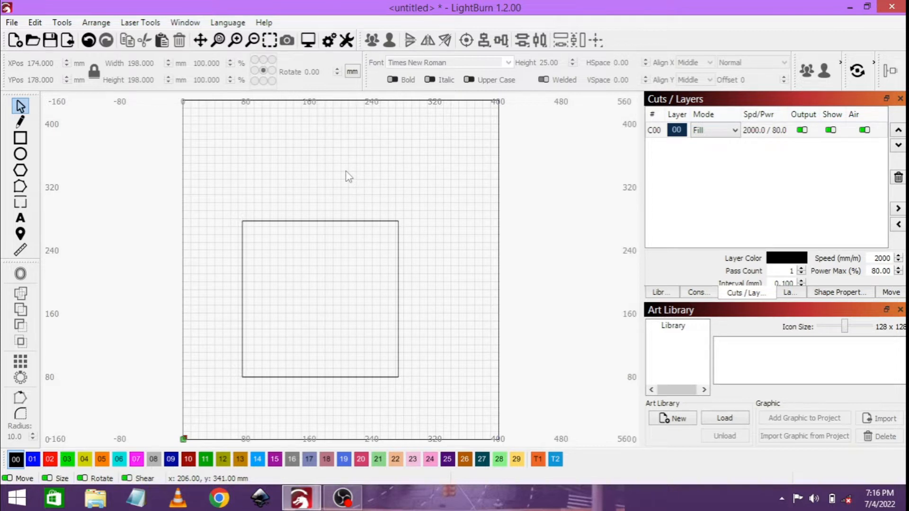
left_click(735, 130)
left_click(725, 143)
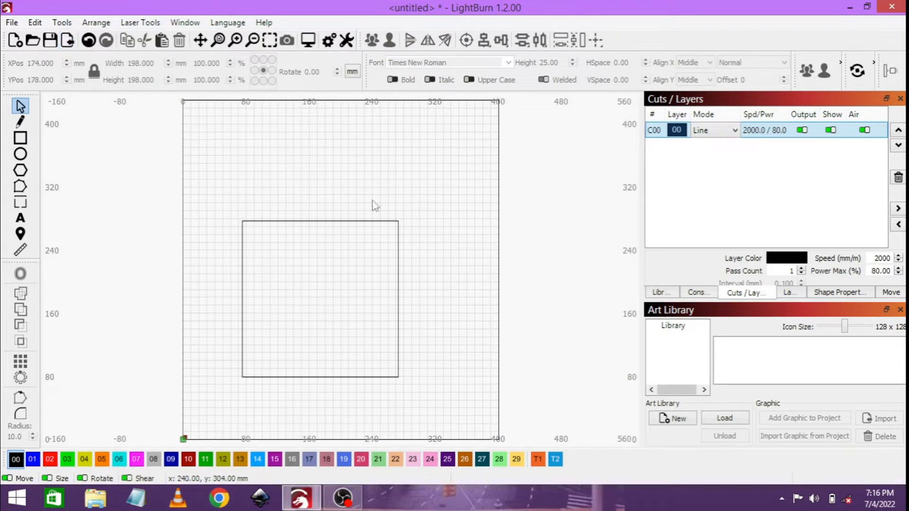
Step: Import 1.png and move the heart image up to about X 194, Y 271 mm
key("ctrl+i")
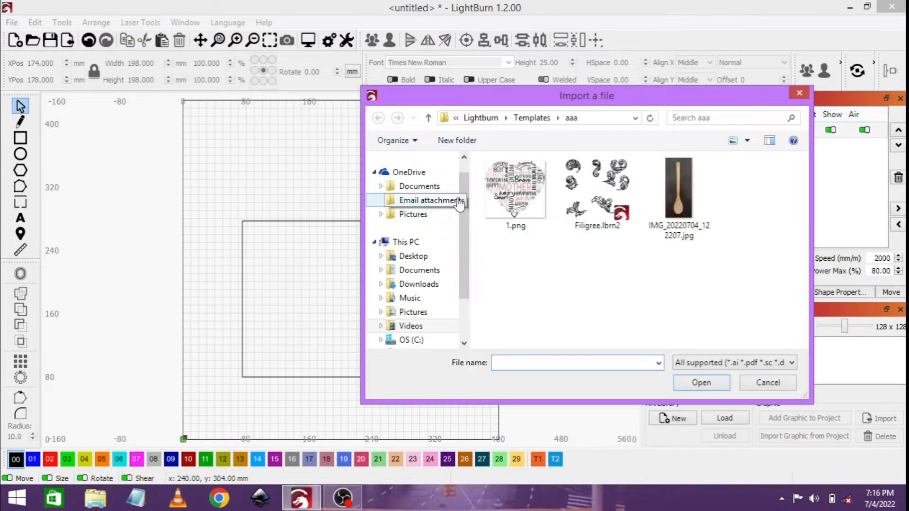
left_click(515, 190)
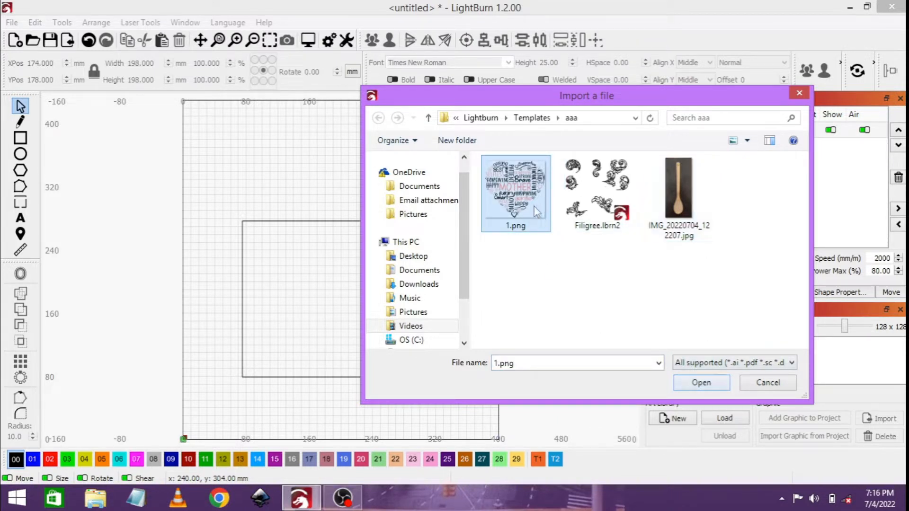
left_click(709, 384)
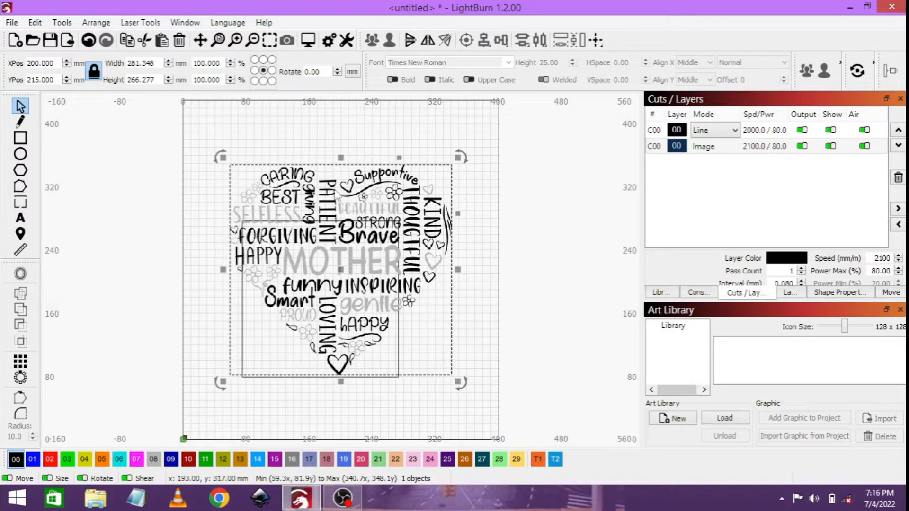
left_click_drag(328, 191, 323, 147)
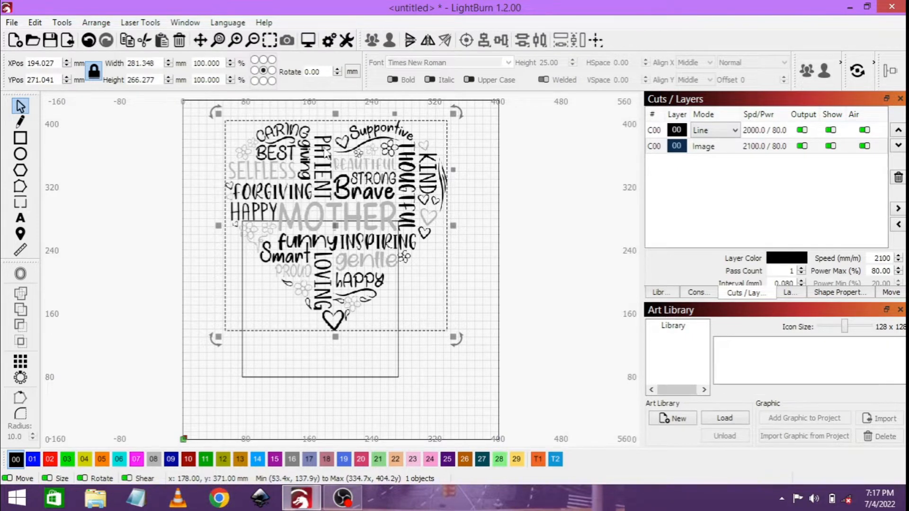
Step: Trace the heart image with a threshold of 228 so that the grey words and flowers are included
key("alt+t")
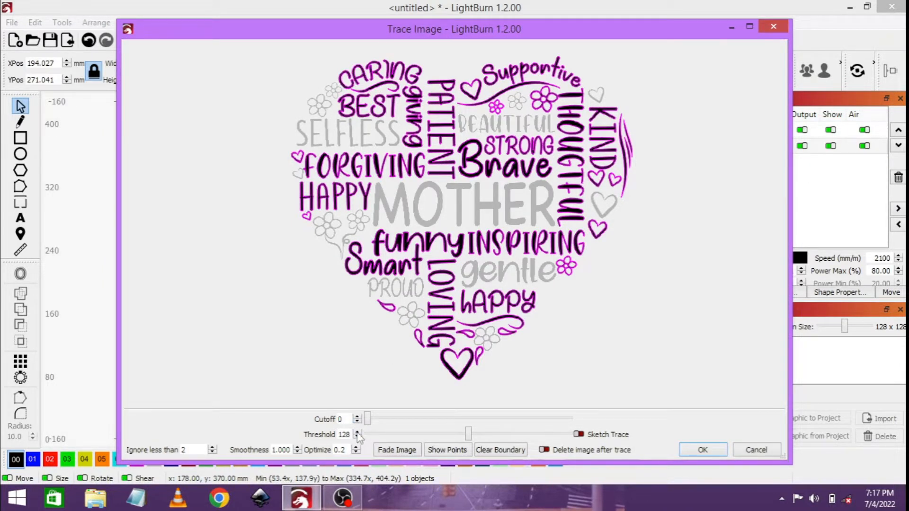
scroll(358, 434, "up", 4)
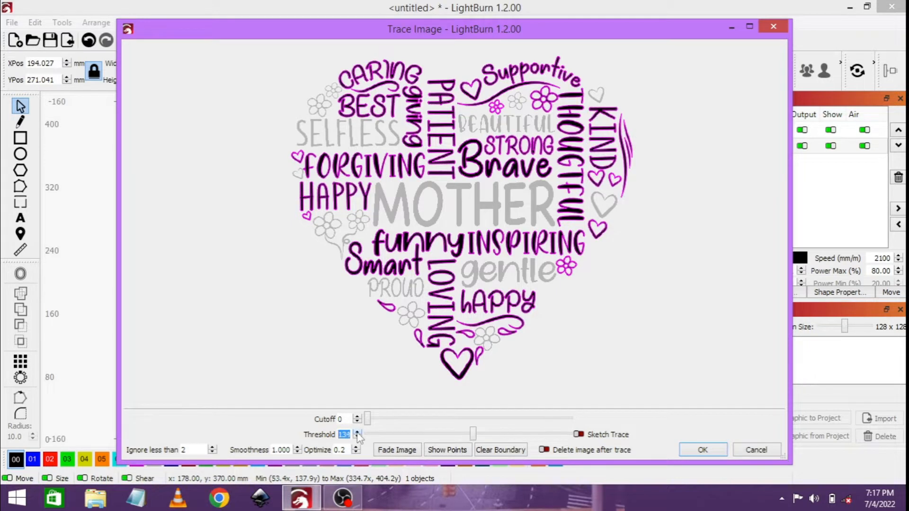
scroll(358, 436, "up", 2)
scroll(359, 437, "up", 9)
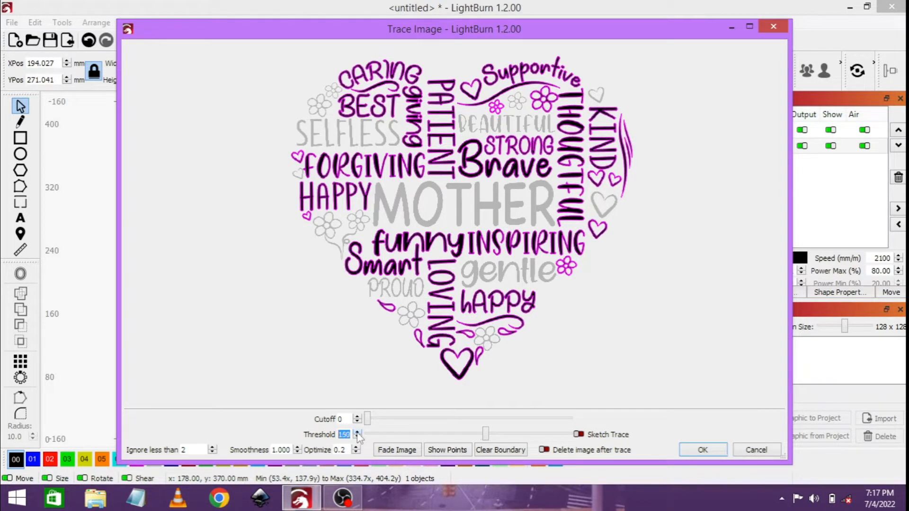
scroll(359, 436, "up", 8)
scroll(359, 437, "up", 7)
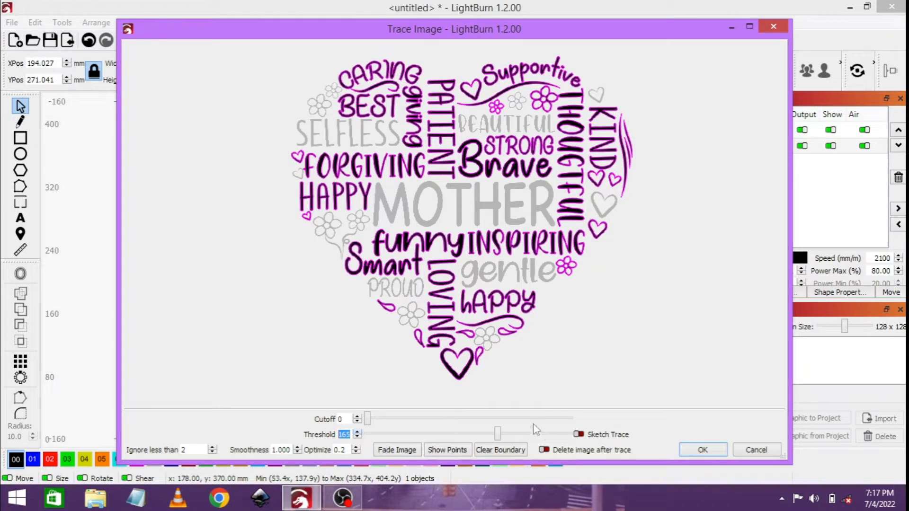
left_click(499, 433)
left_click_drag(515, 436, 548, 439)
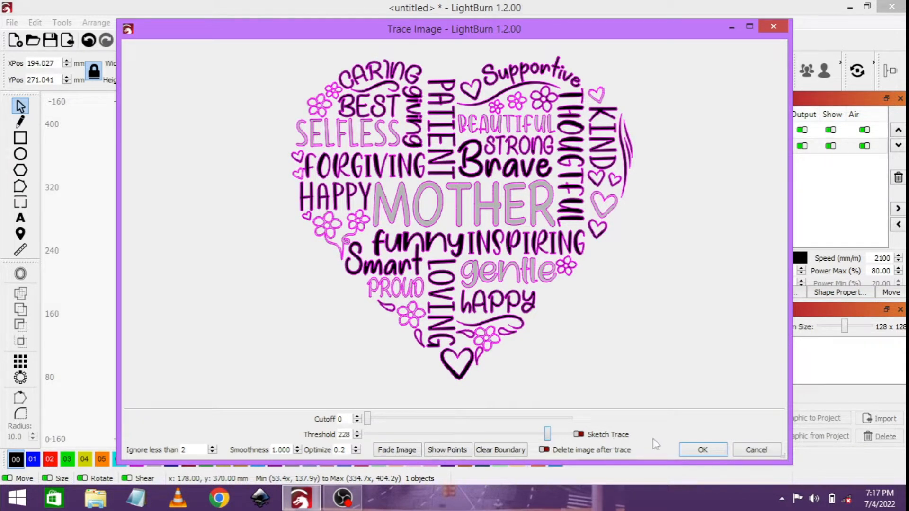
left_click(702, 450)
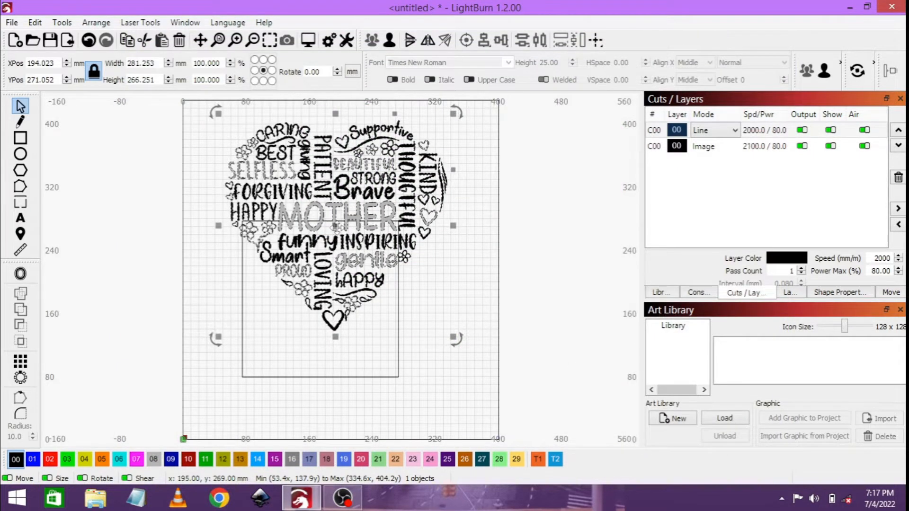
Step: Move the traced heart off the original, beyond the left edge of the work area, and delete the original image
mouse_move(337, 217)
left_mouse_down()
mouse_move(155, 278)
mouse_move(134, 305)
left_mouse_up()
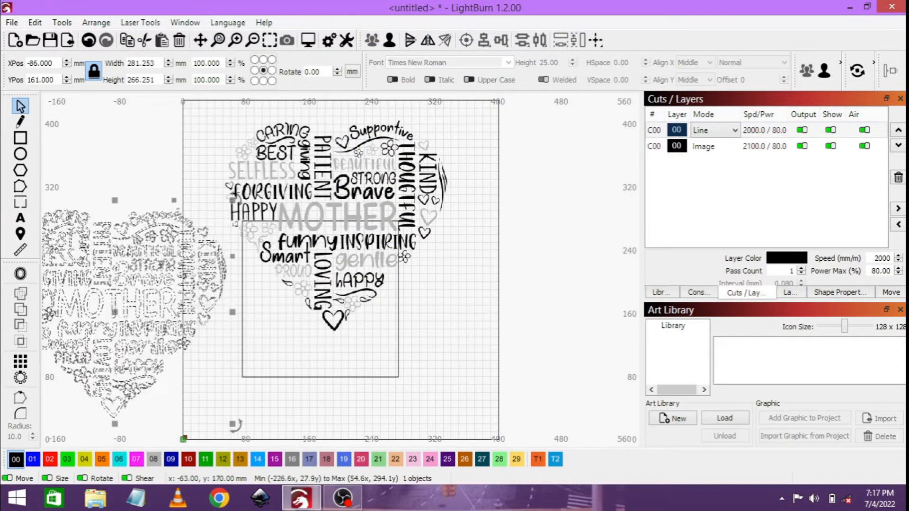
left_click(324, 194)
key("Delete")
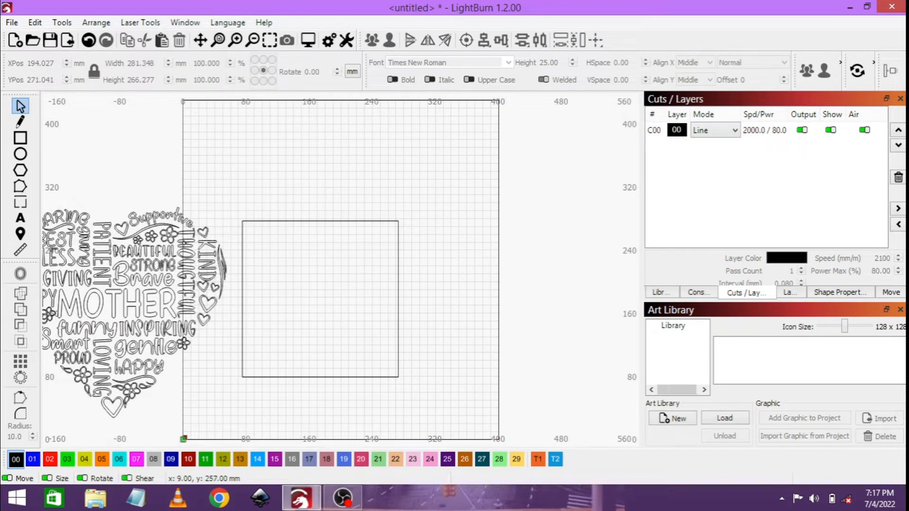
Step: Set the traced heart's width to 180 mm with proportions locked and centre it in the square at X 174, Y 178 mm
left_click_drag(150, 281, 346, 284)
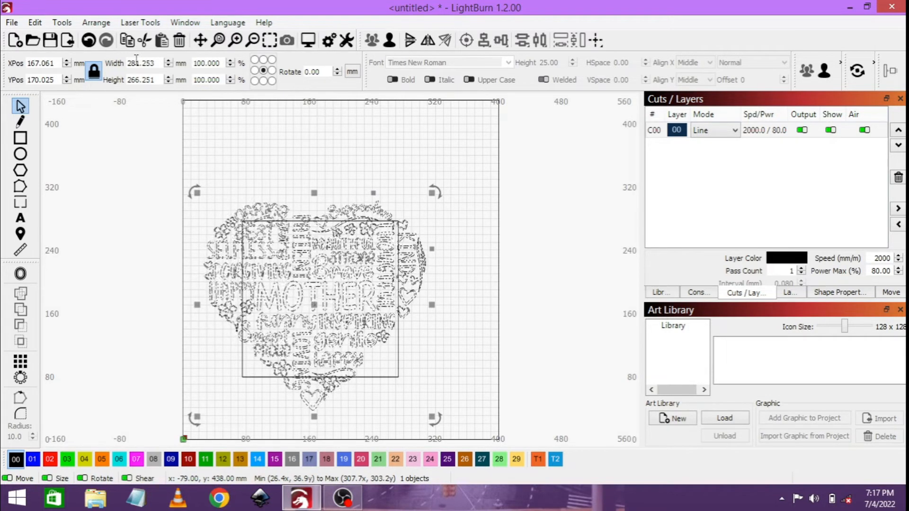
left_click_drag(127, 63, 155, 63)
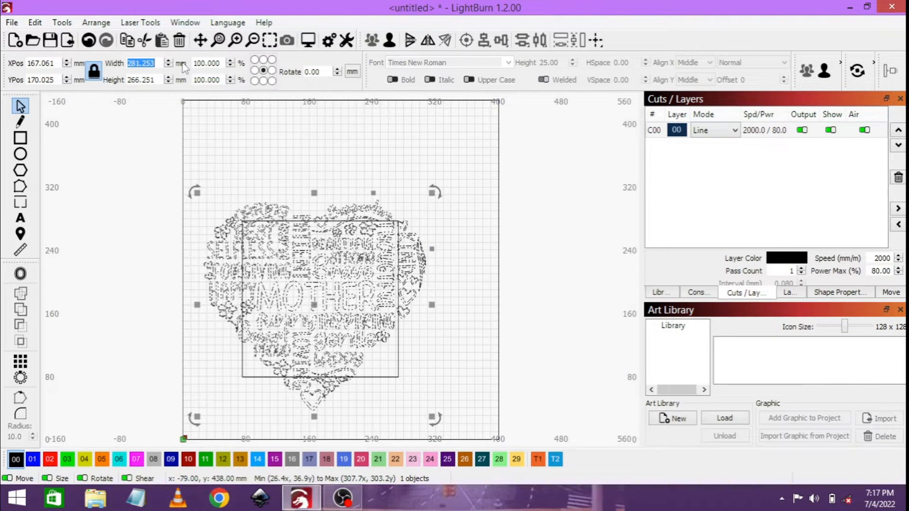
type("180")
key("Return")
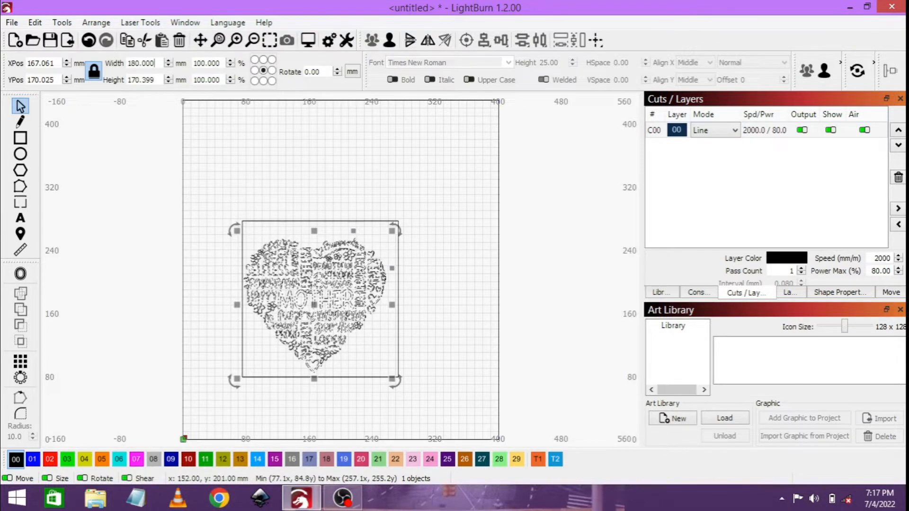
left_click_drag(315, 306, 321, 298)
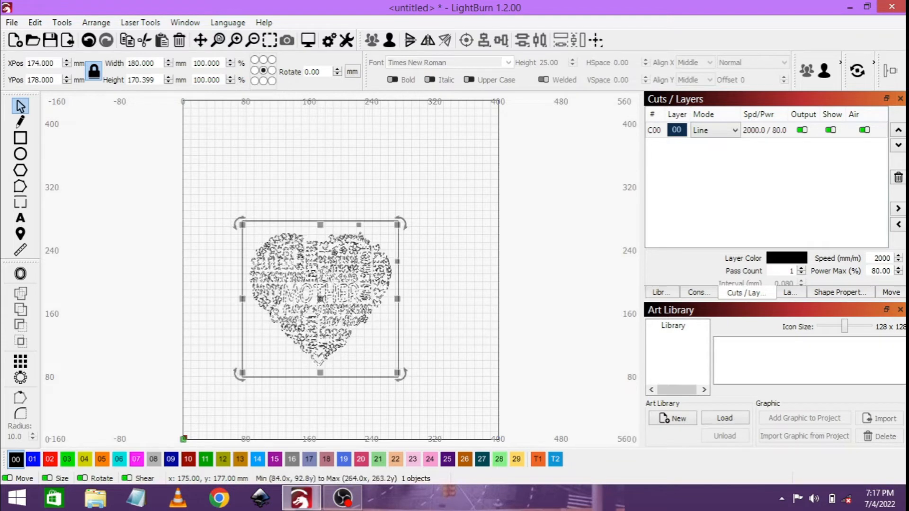
left_click(432, 325)
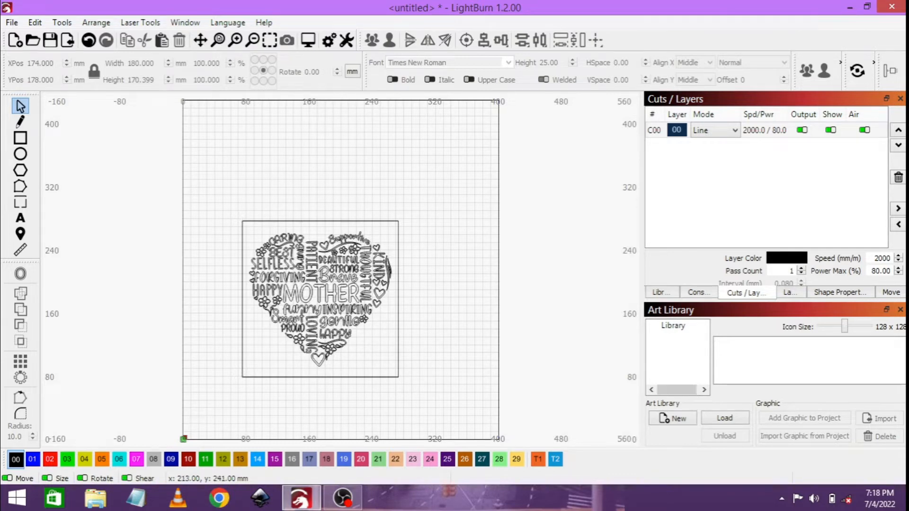
Step: Assign the traced heart to blue layer 01 and set that layer's mode to Fill
left_click(349, 251)
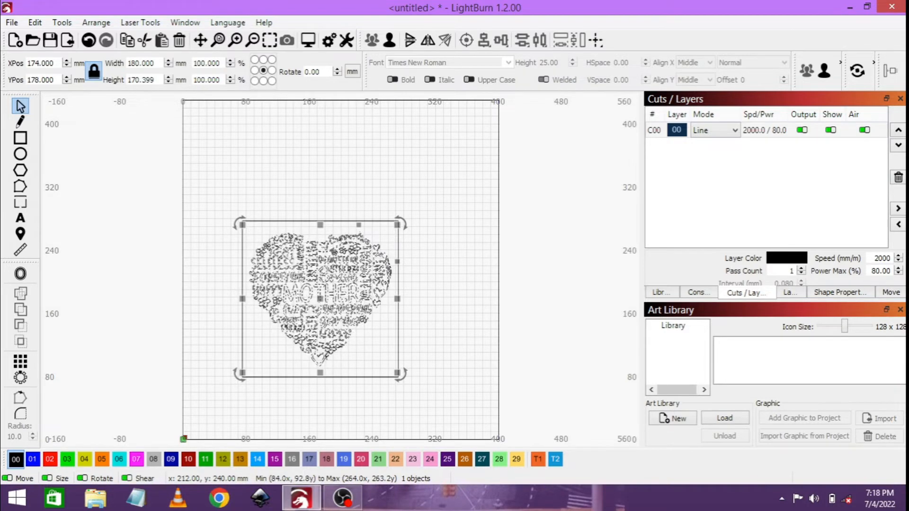
left_click(430, 236)
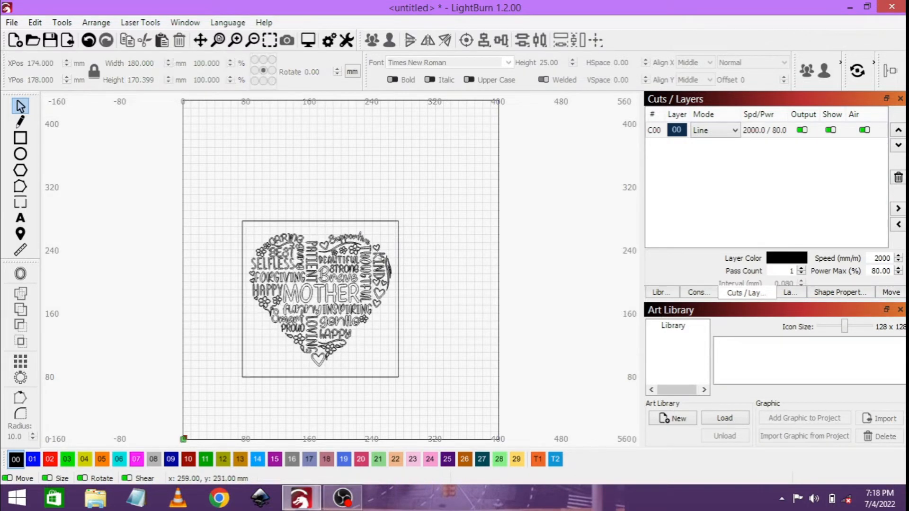
left_click(362, 269)
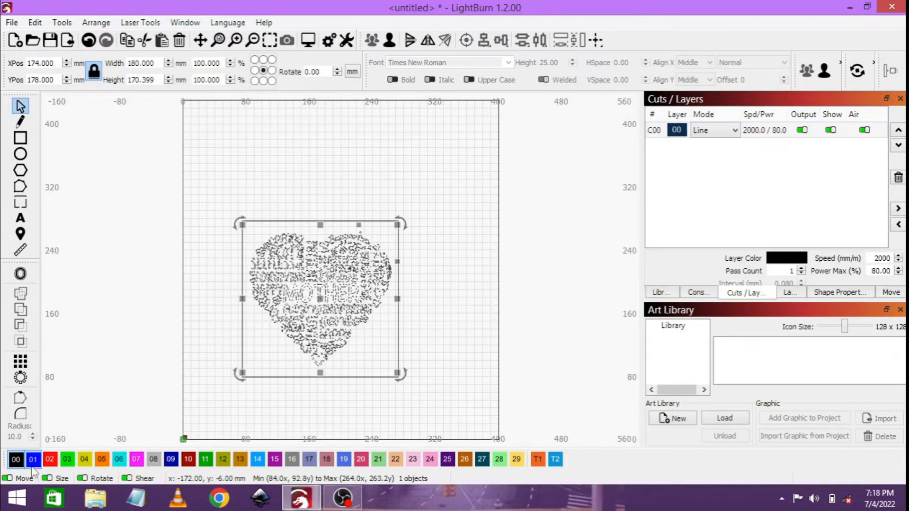
left_click(33, 459)
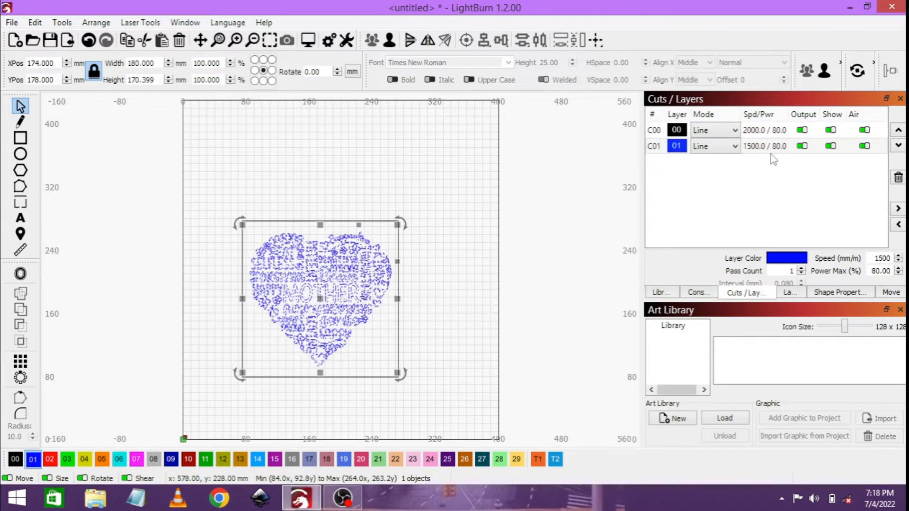
left_click(474, 252)
left_click(735, 146)
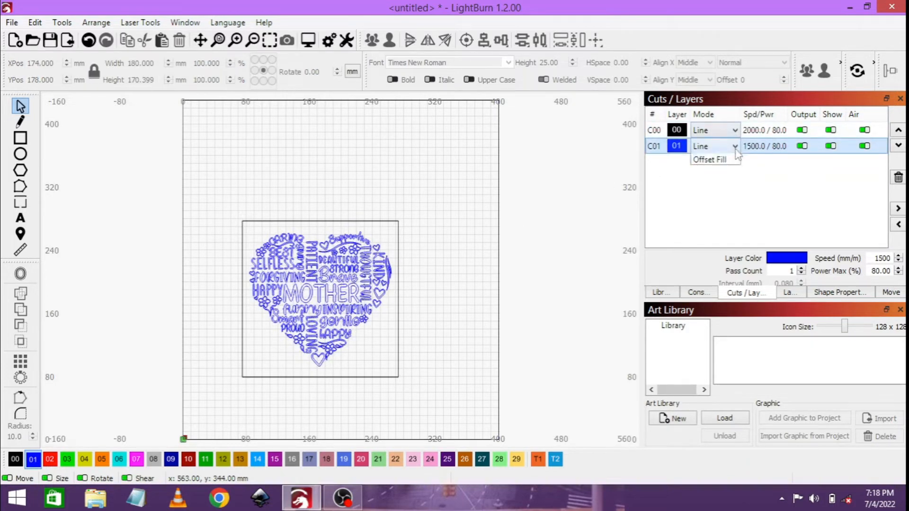
left_click(717, 169)
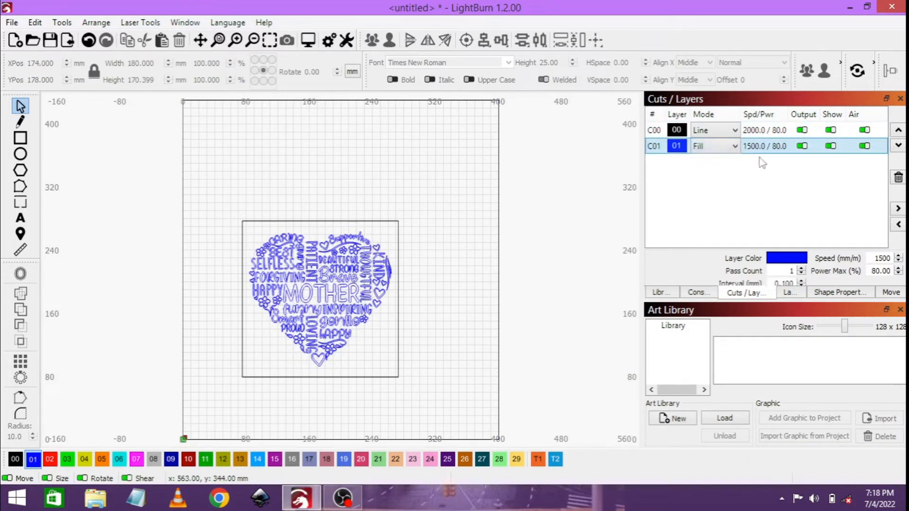